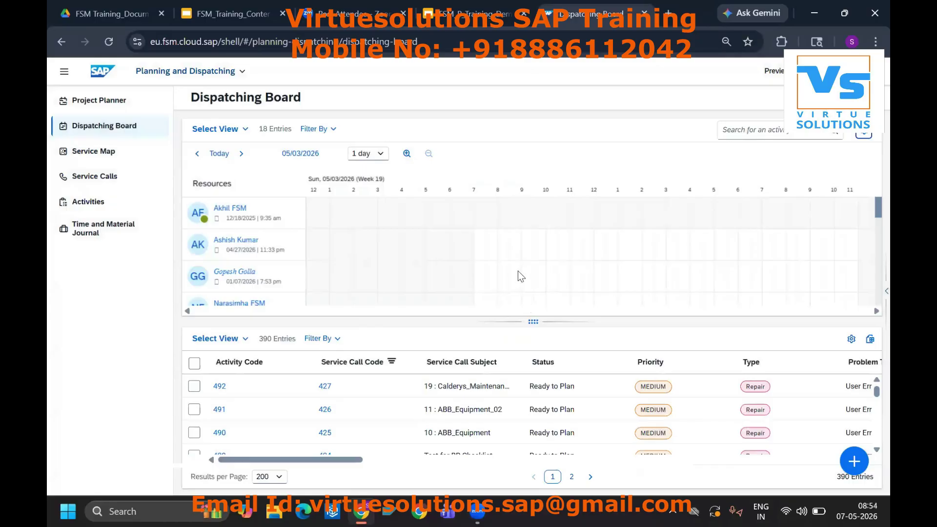
Step: Show 05/07/2026 on the dispatching board and make the resource timeline area slightly taller
click(300, 153)
click(357, 244)
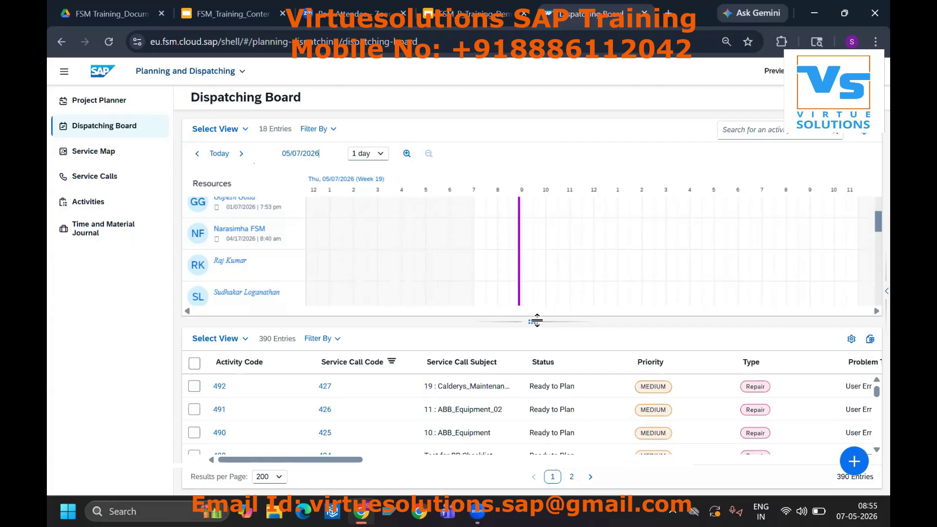
drag(537, 320, 533, 388)
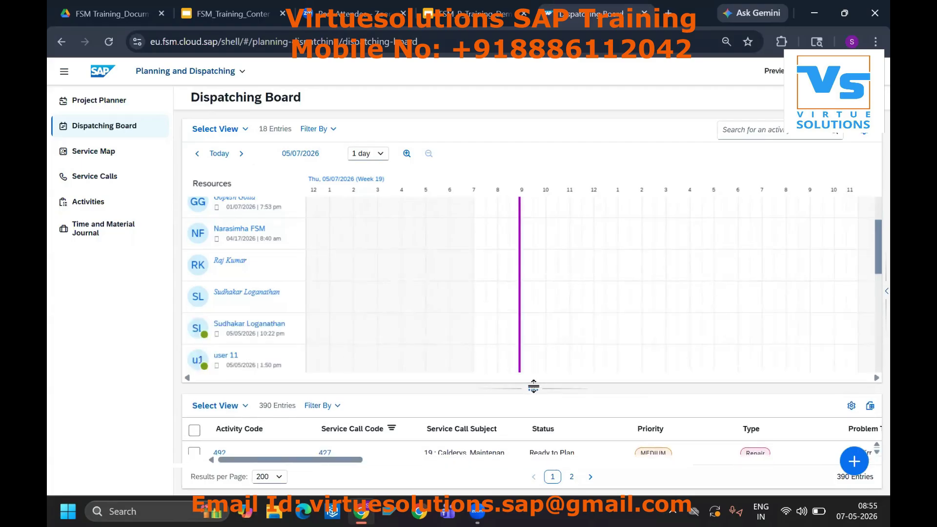
drag(534, 387, 532, 335)
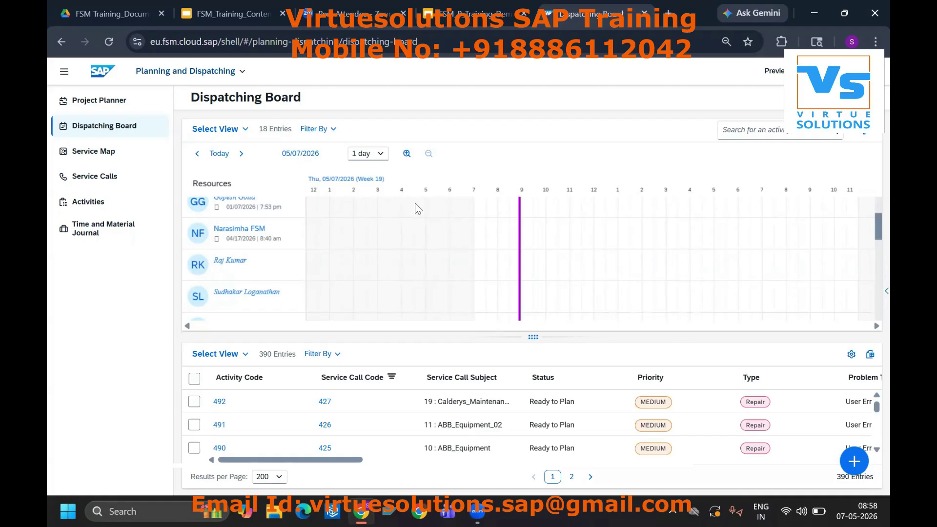
Step: Look through the Planning and Dispatching settings for time slot types, planning scenarios and bank holiday management
click(191, 71)
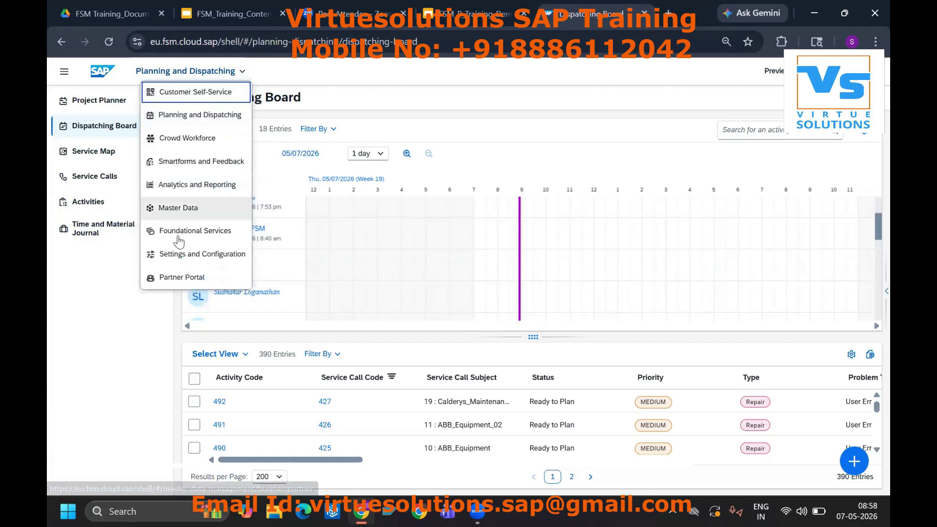
click(185, 254)
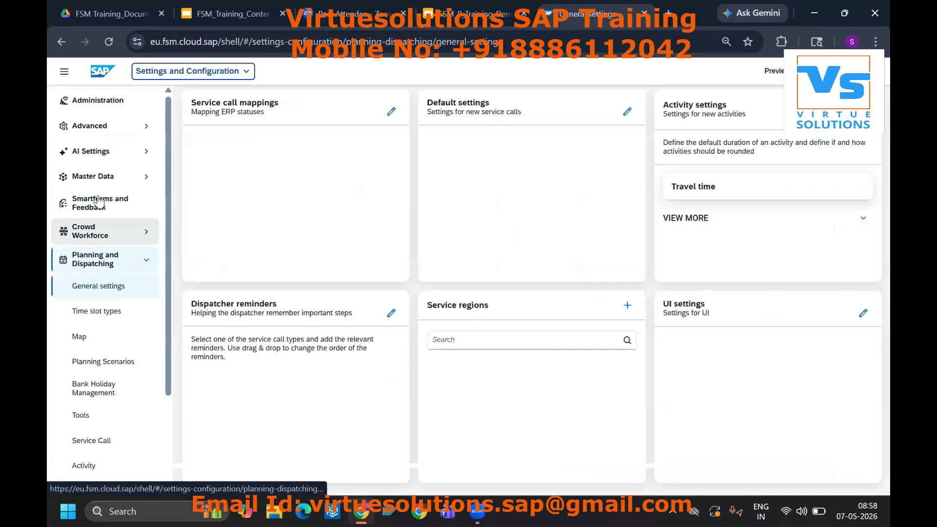
click(97, 311)
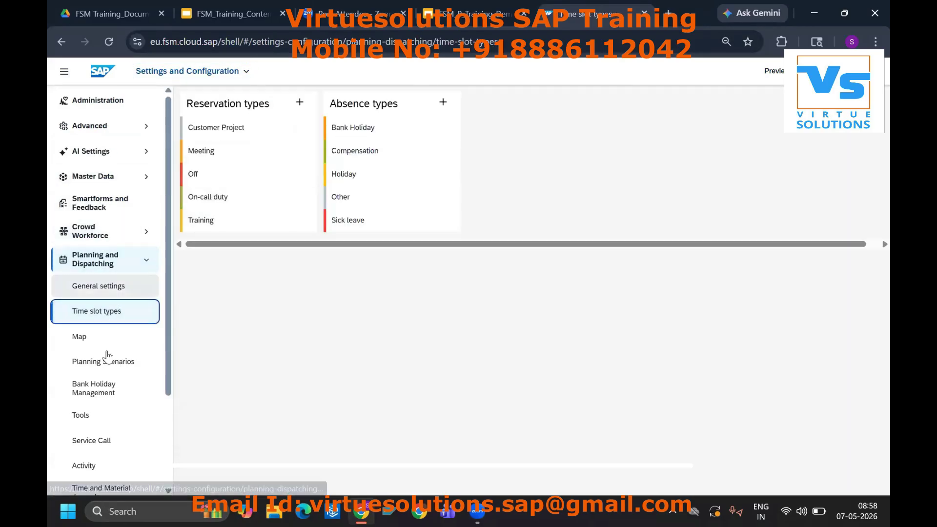
scroll(93, 331, down, 3)
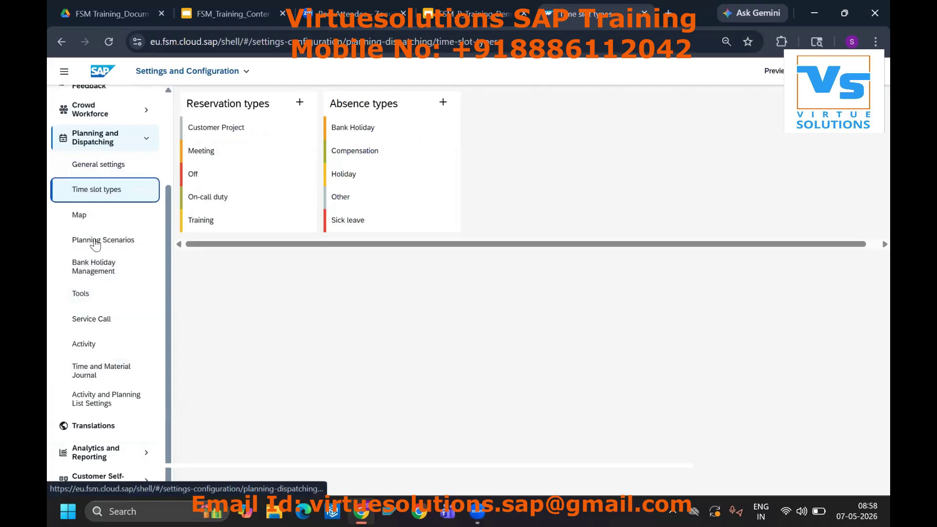
click(97, 242)
click(96, 283)
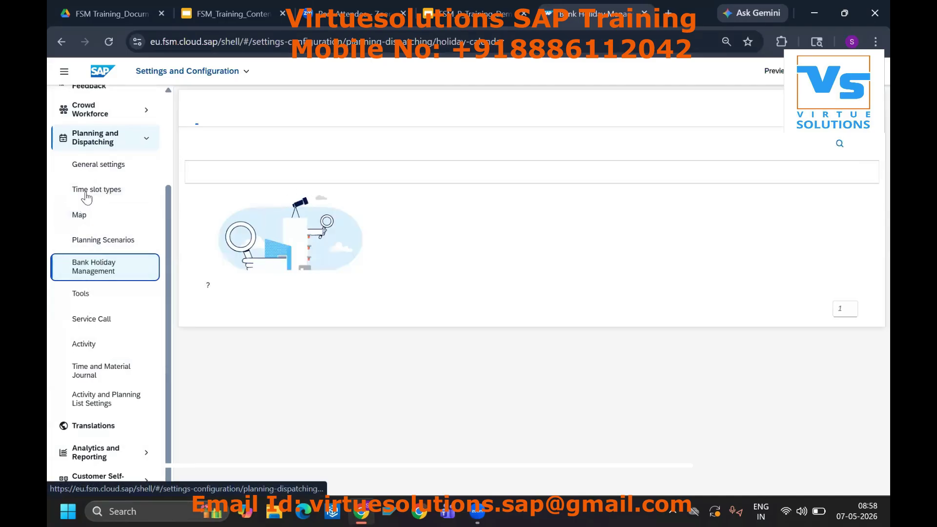
click(91, 193)
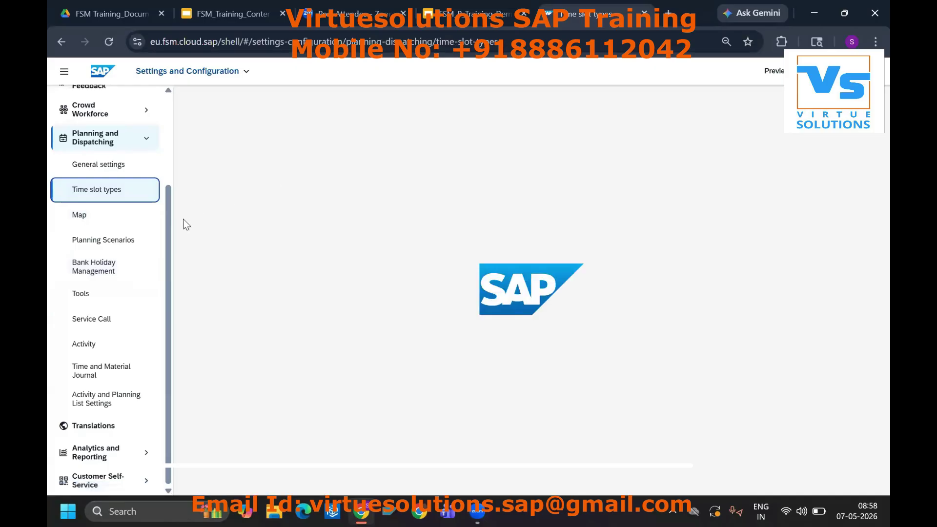
scroll(170, 199, up, 2)
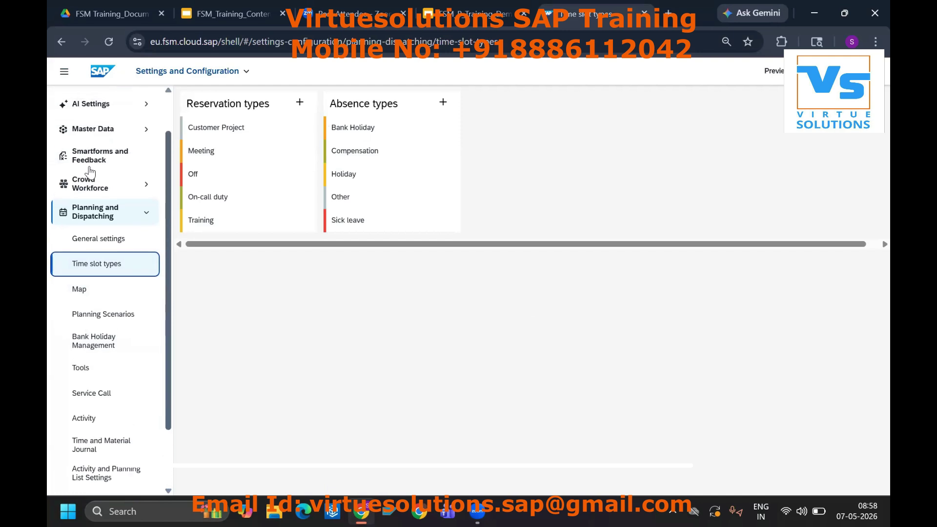
Step: Review the general settings and the service call settings for Planning and Dispatching
click(165, 71)
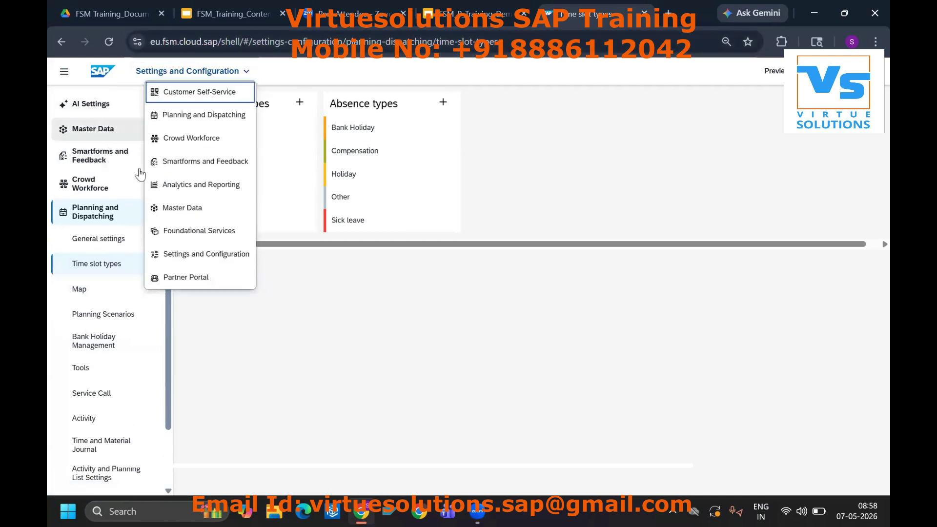
click(167, 255)
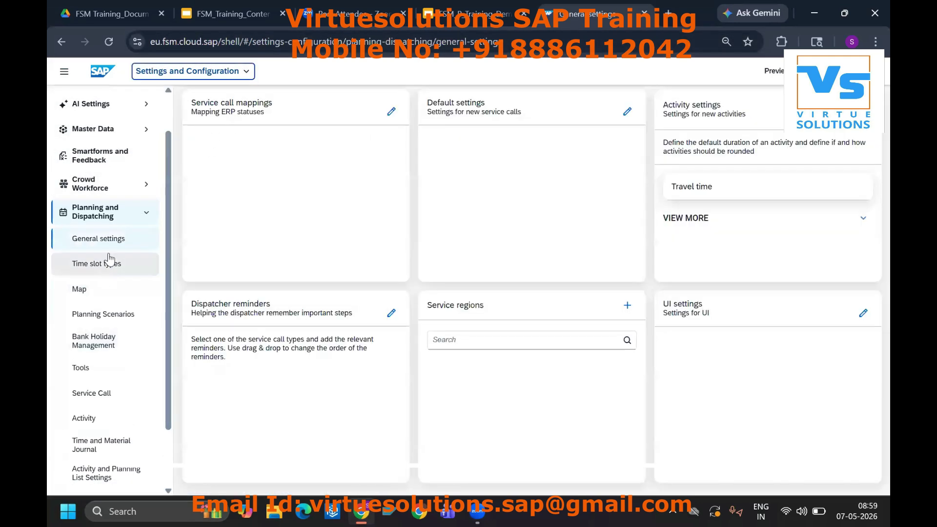
scroll(98, 366, down, 2)
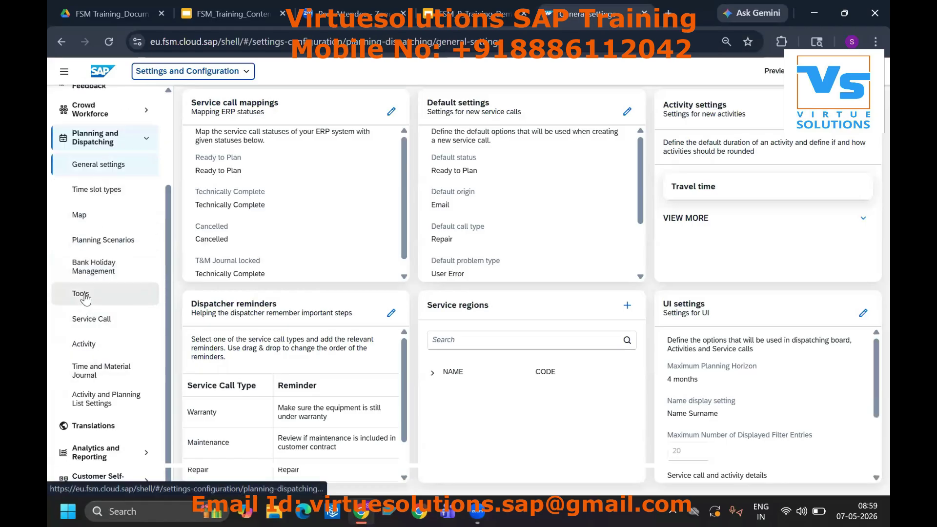
click(86, 338)
click(88, 322)
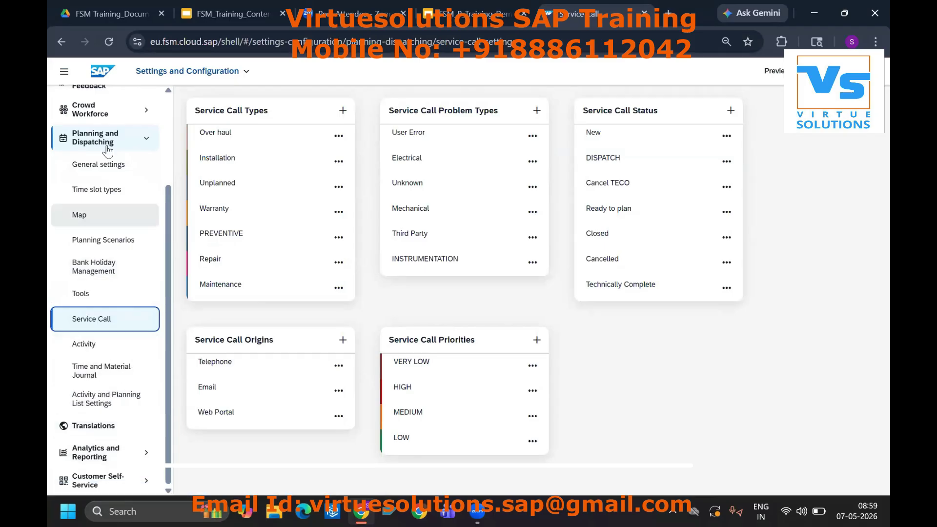
scroll(98, 117, up, 3)
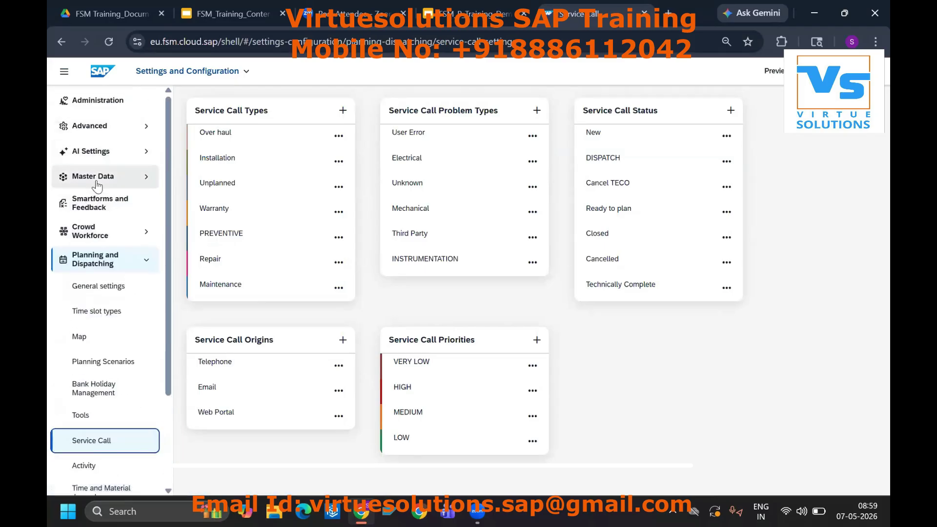
Step: Examine the Normal Work Day Pattern's weekly hours and assigned people in the master data settings, and return to the Dispatching Board
click(93, 176)
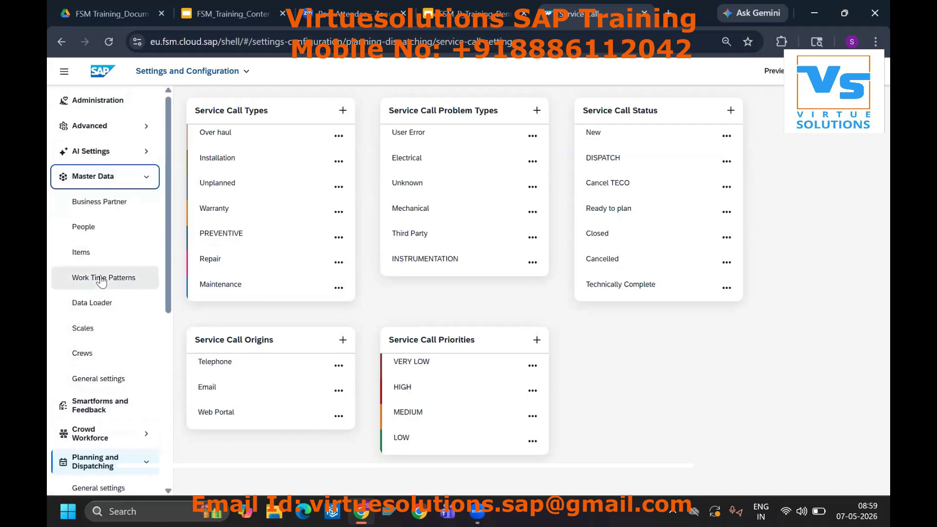
click(75, 277)
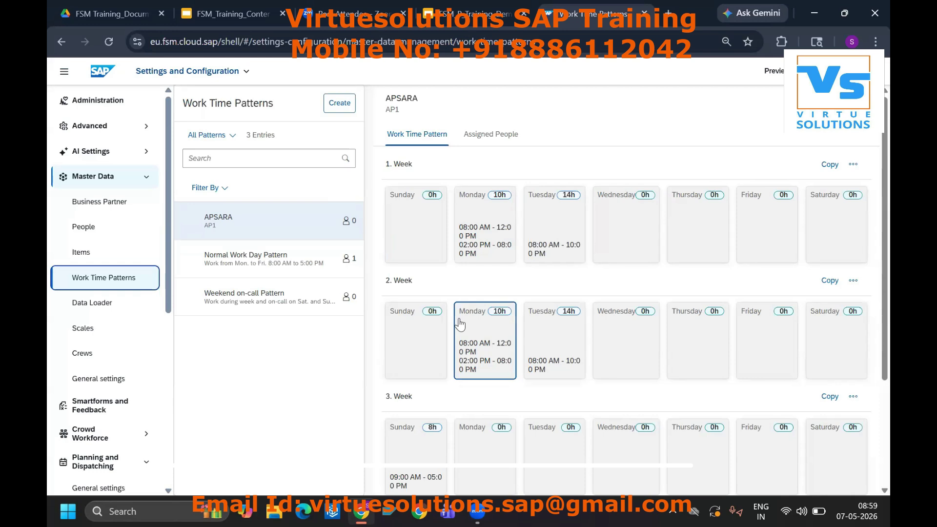
click(276, 271)
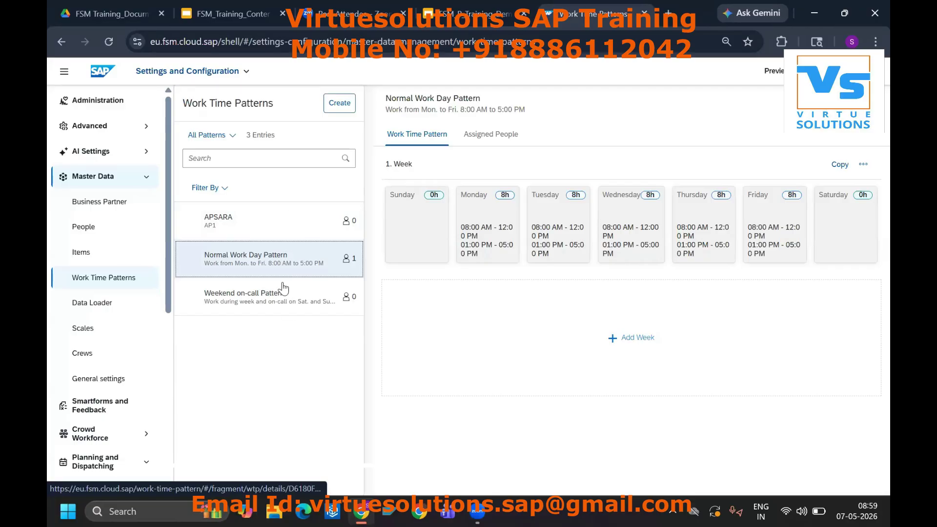
click(489, 135)
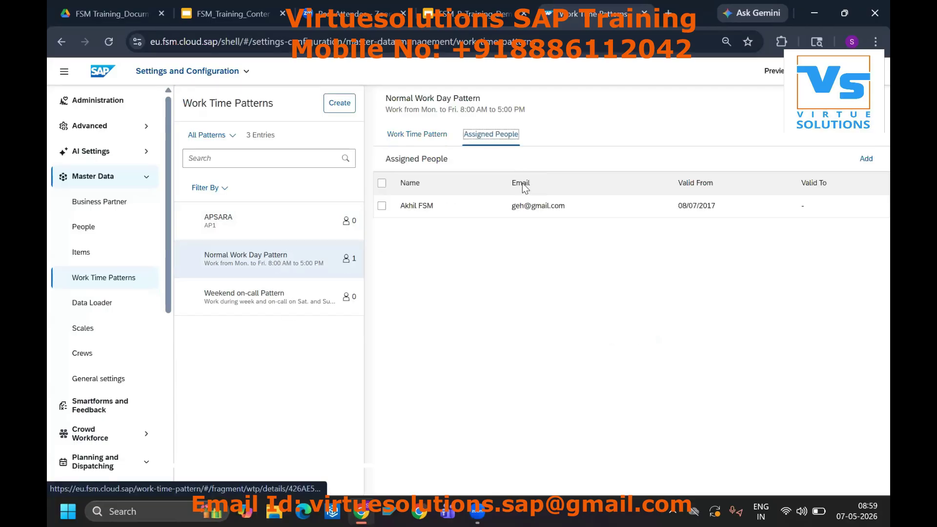
click(423, 143)
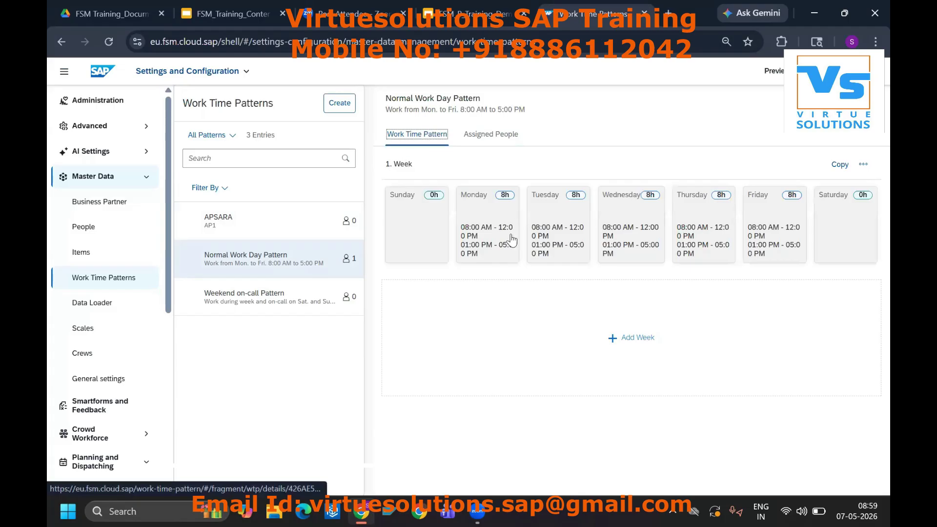
click(226, 74)
click(197, 116)
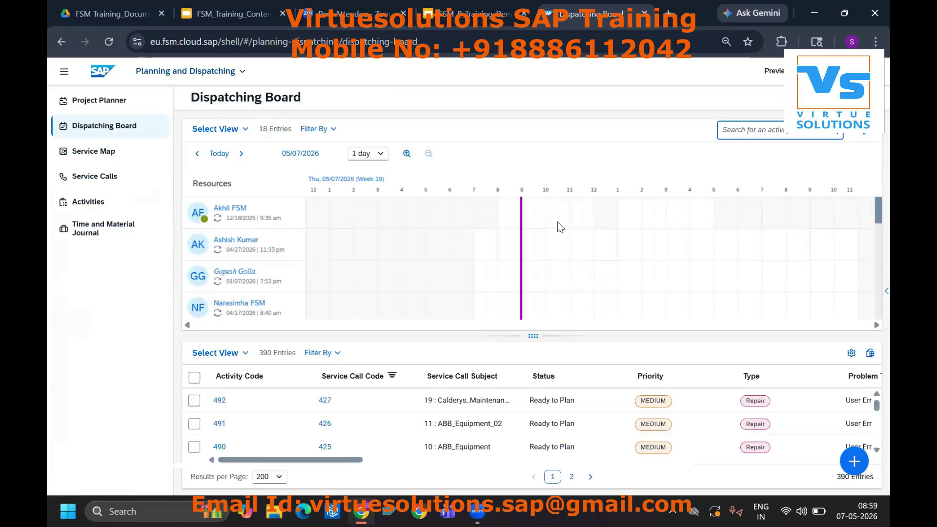
Step: View the APSARA work time pattern in the master data settings and go back to the Dispatching Board
click(188, 72)
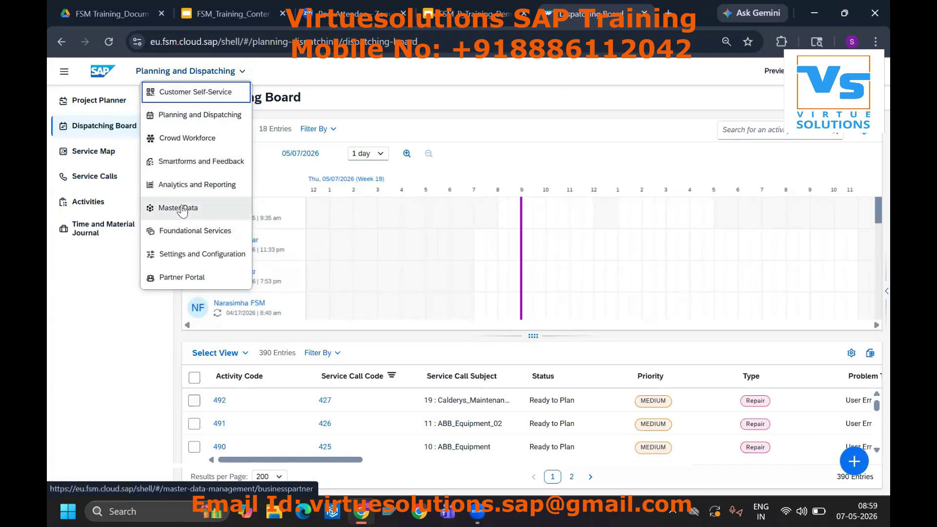
click(185, 258)
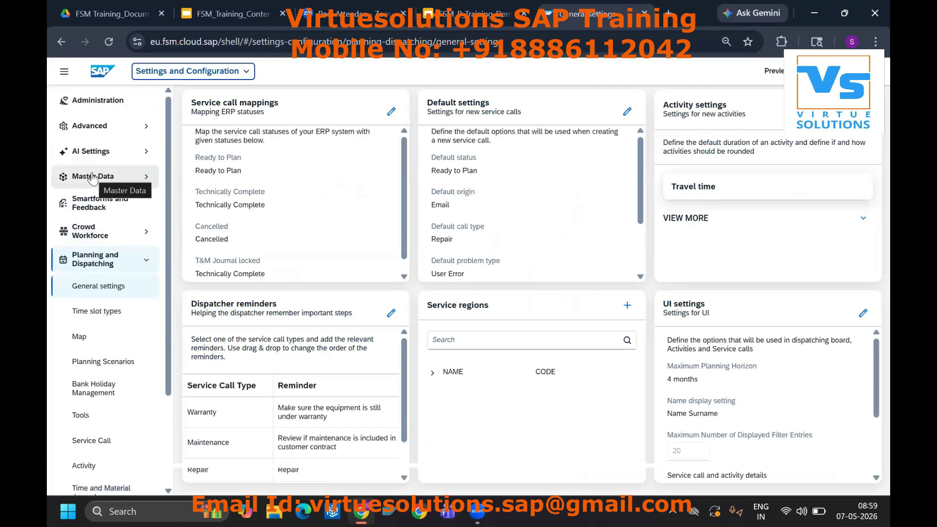
click(92, 176)
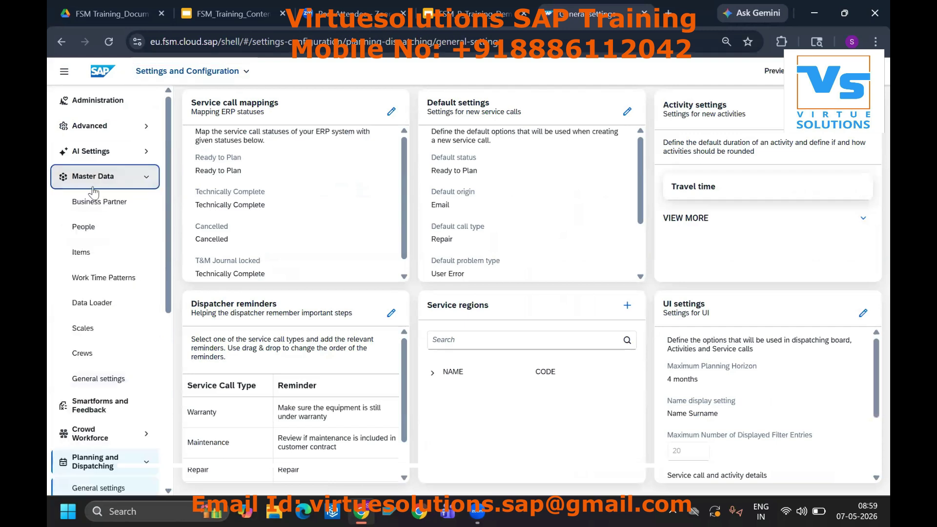
click(101, 282)
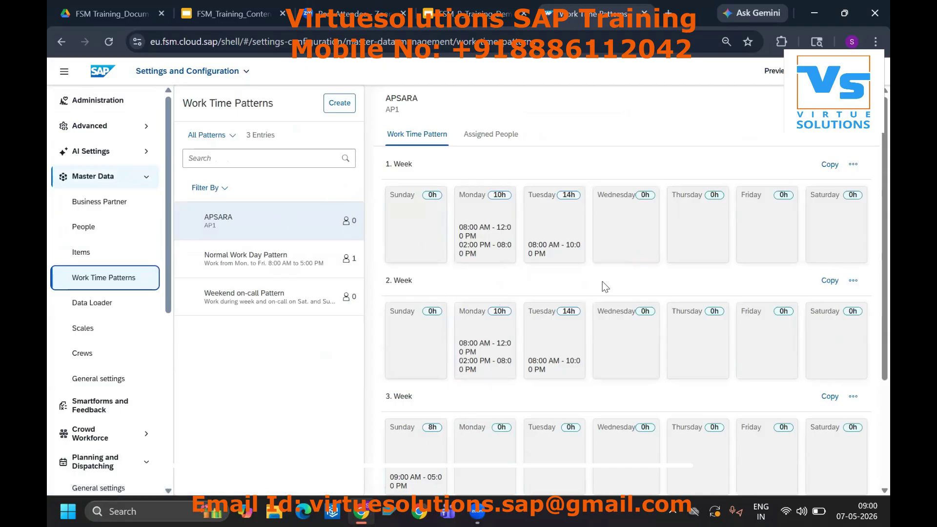
click(182, 71)
click(184, 117)
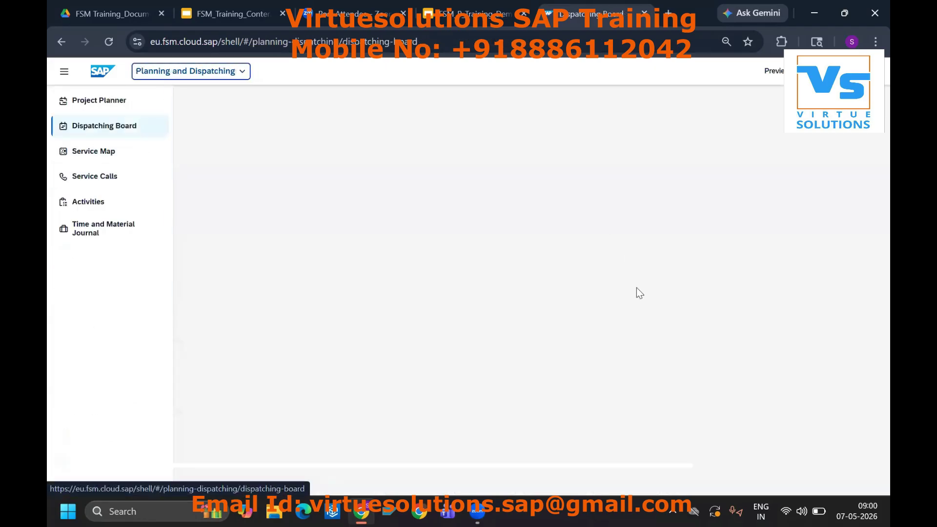